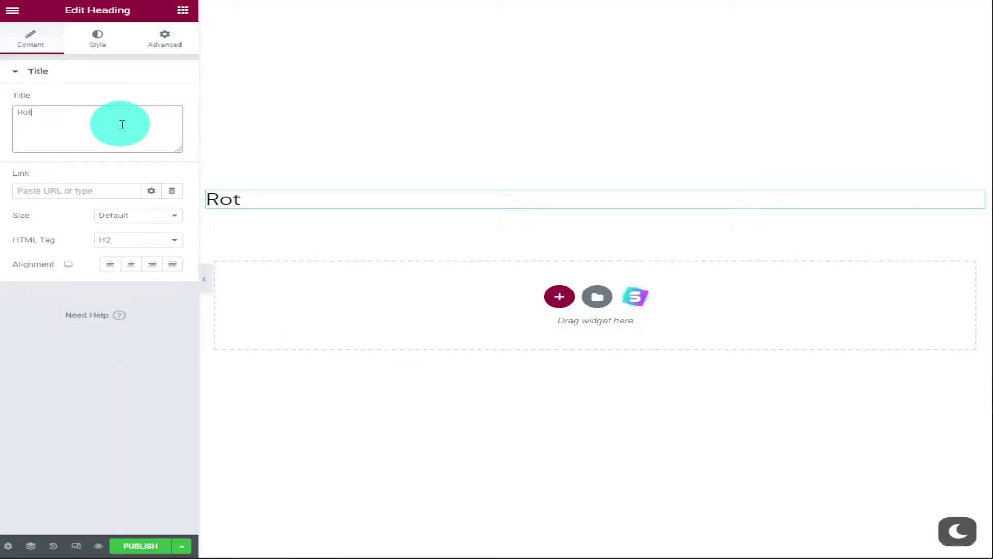
- Watch the demo of tilted Rotate and Anything headings and an absolutely positioned button
type("otate")
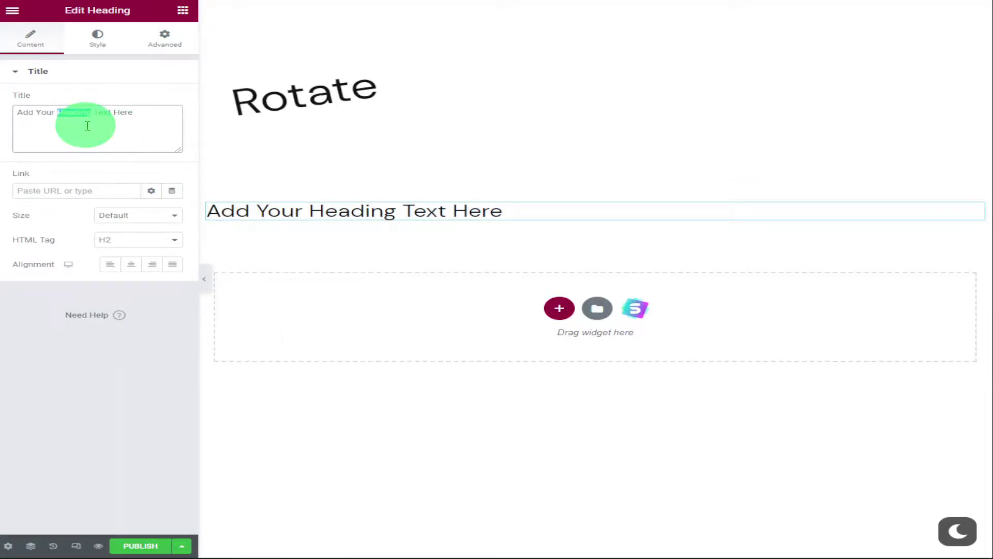
triple_click(89, 124)
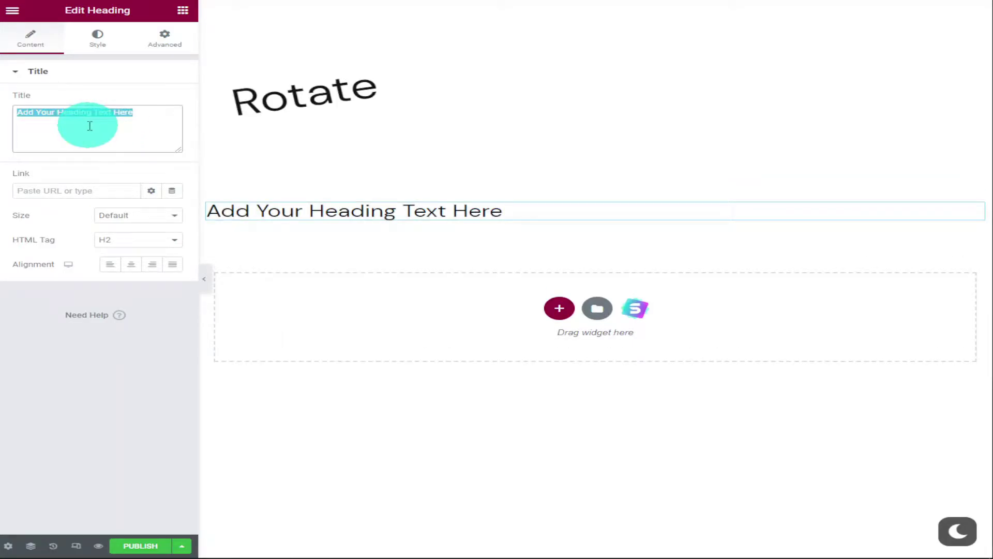
type("A")
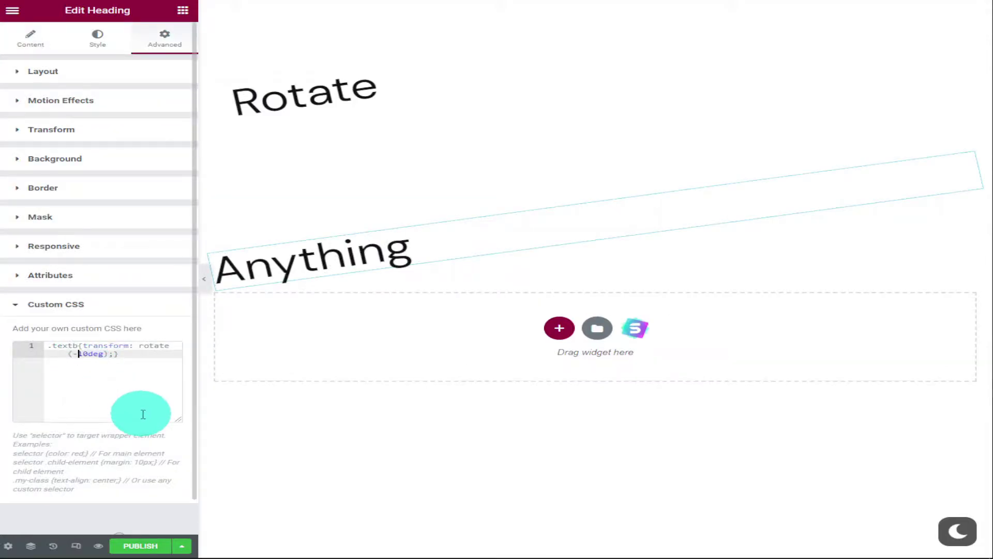
key("BackSpace")
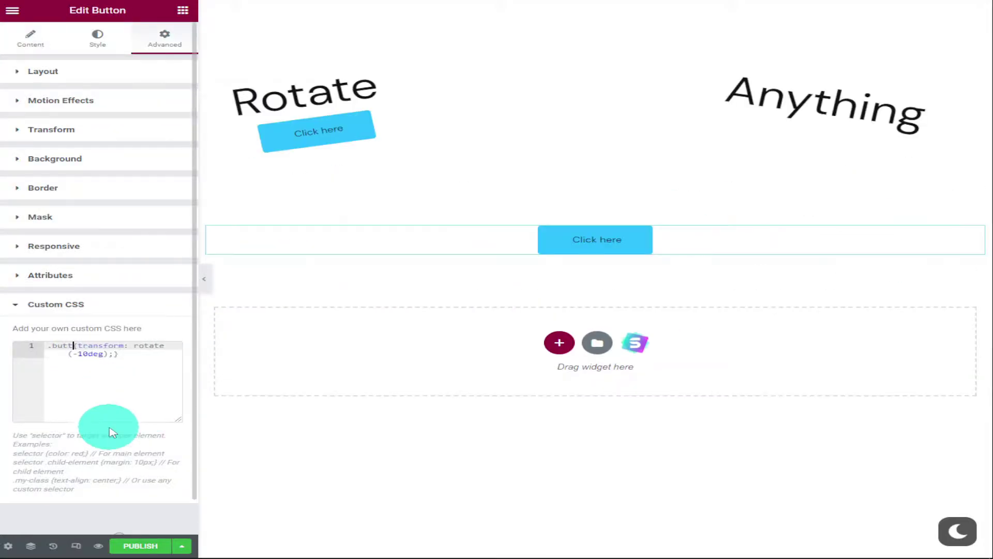
type("b")
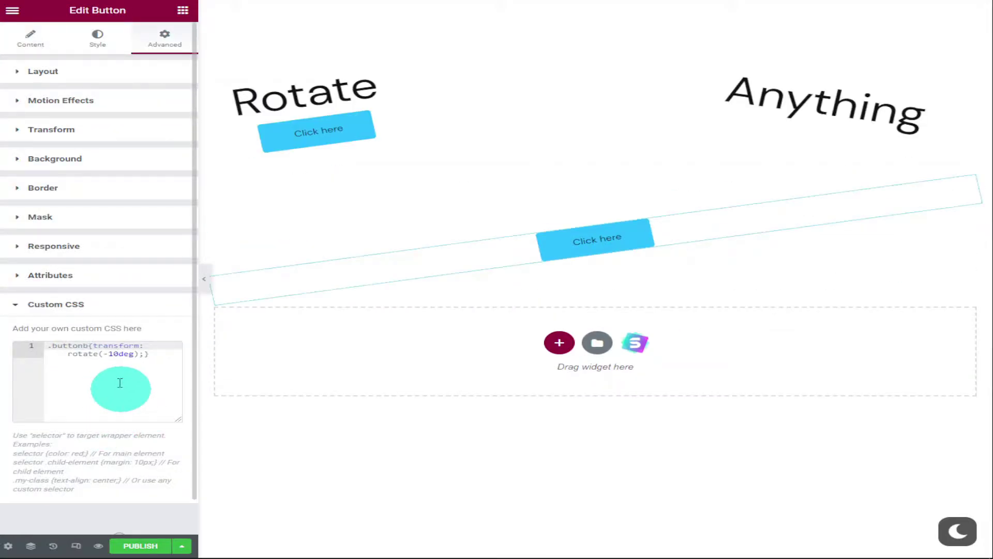
key("BackSpace")
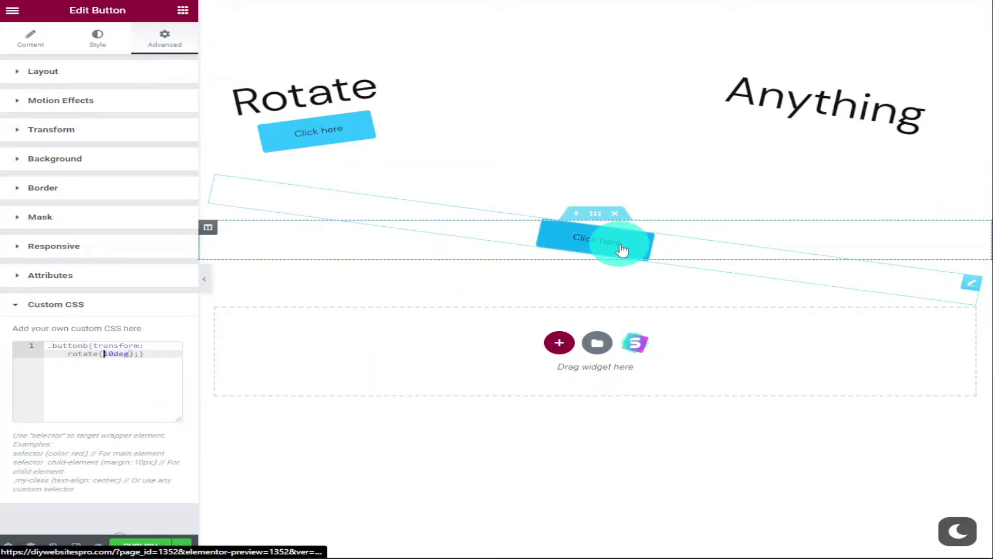
left_click(122, 77)
left_click(144, 244)
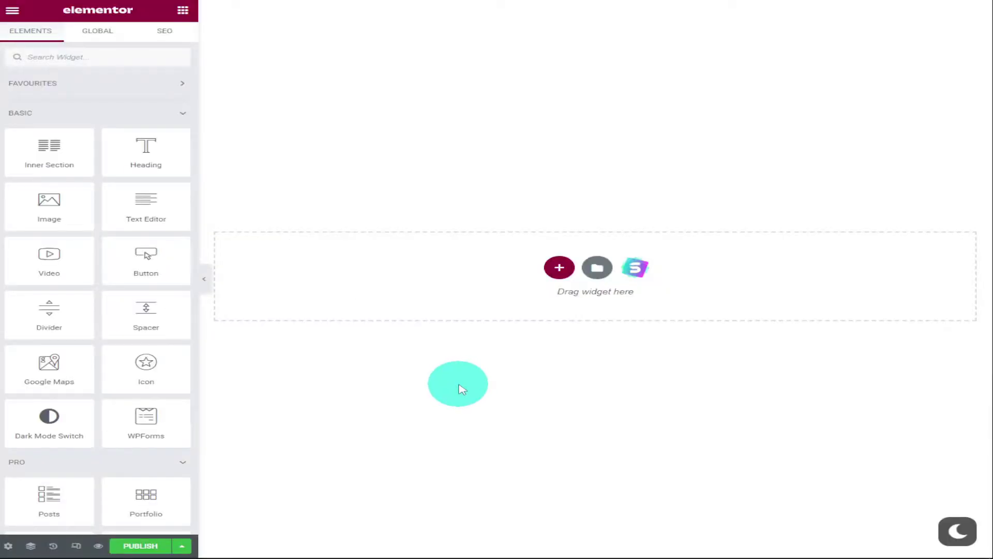
- Add a heading reading 'Rotate' to the empty section and set its HTML tag to H1
left_click_drag(149, 163, 321, 272)
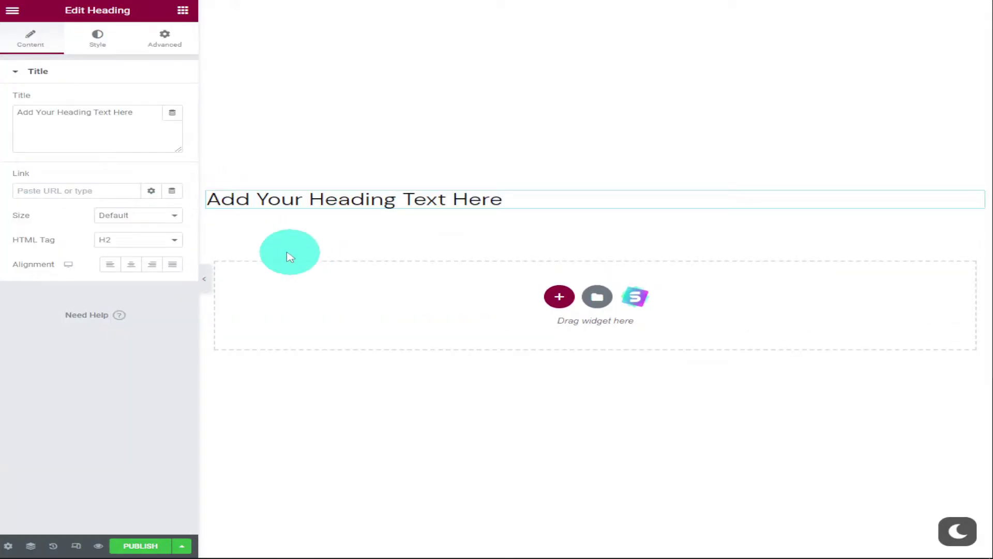
triple_click(118, 120)
type("Rotate")
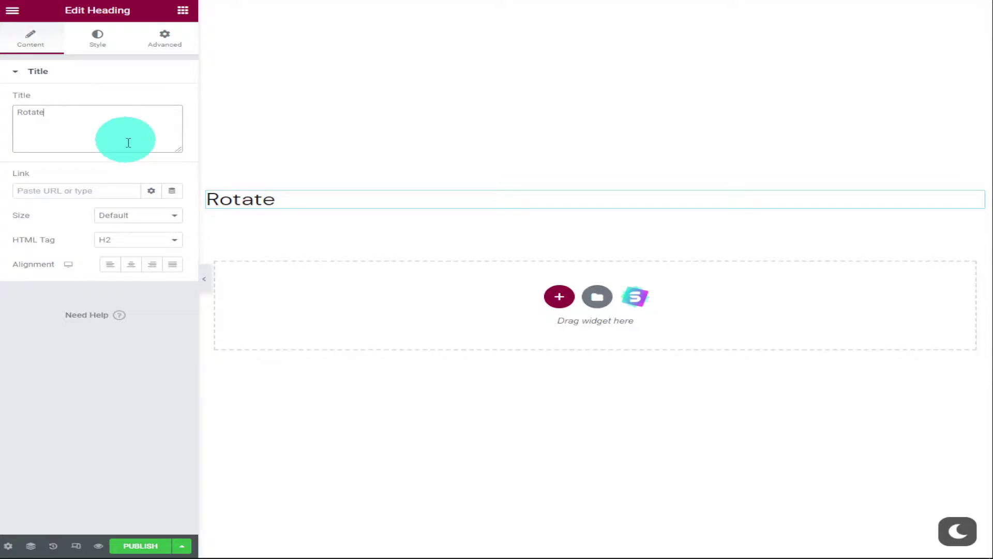
left_click(173, 243)
left_click(171, 252)
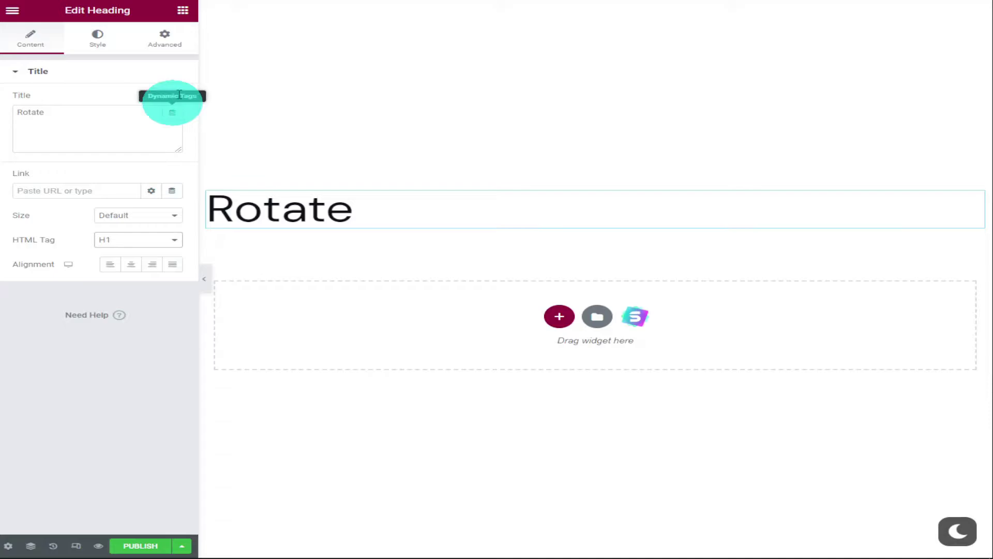
left_click(163, 49)
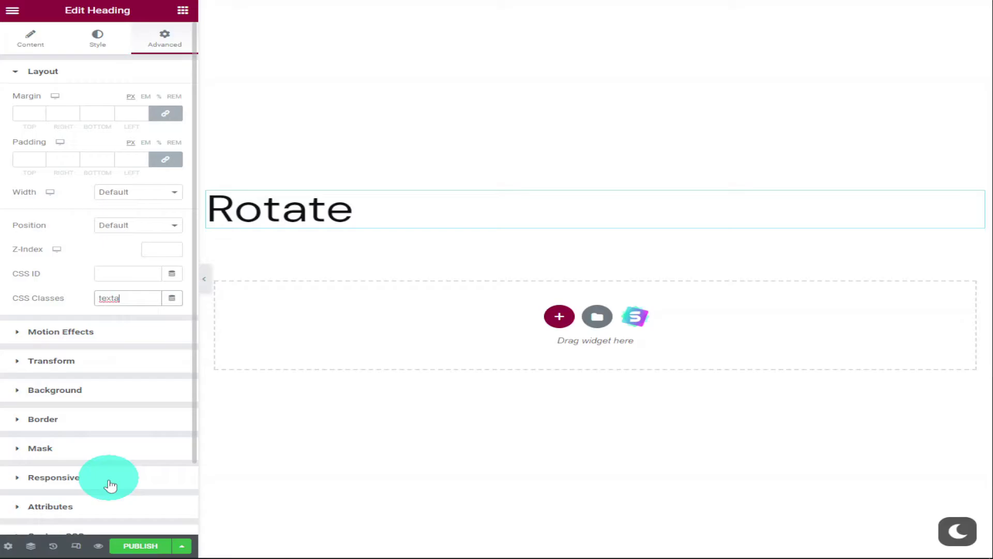
- Expand the Custom CSS section of the Rotate heading, which already has class texta
left_click(92, 530)
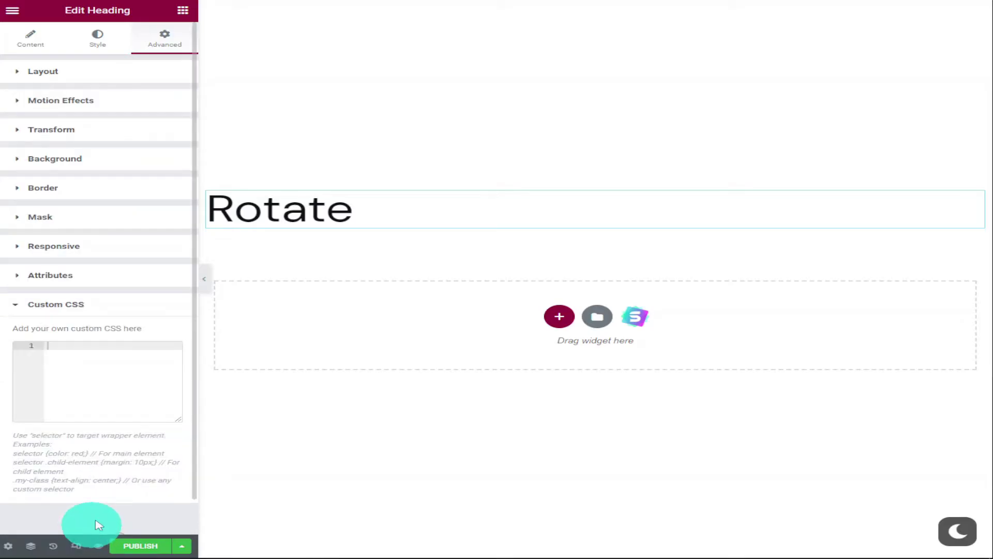
- Paste the rotate rule and rename its class, giving .texta{transform: rotate(-10deg);}
left_click(95, 367)
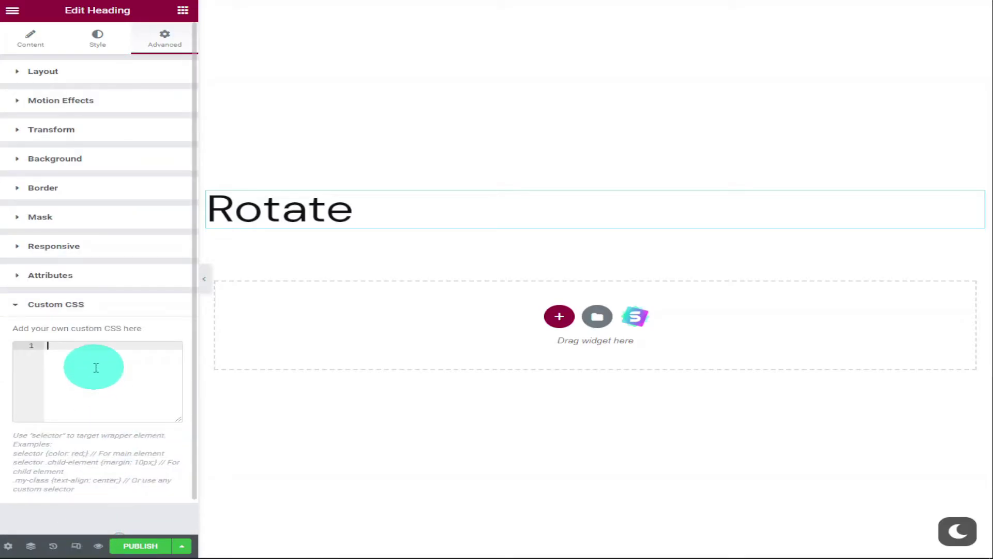
right_click(95, 368)
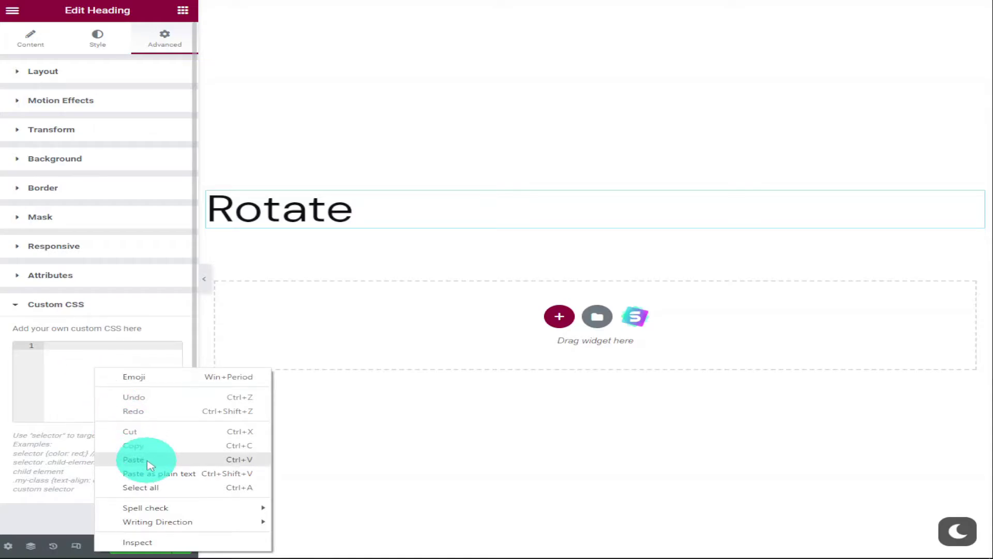
left_click(129, 456)
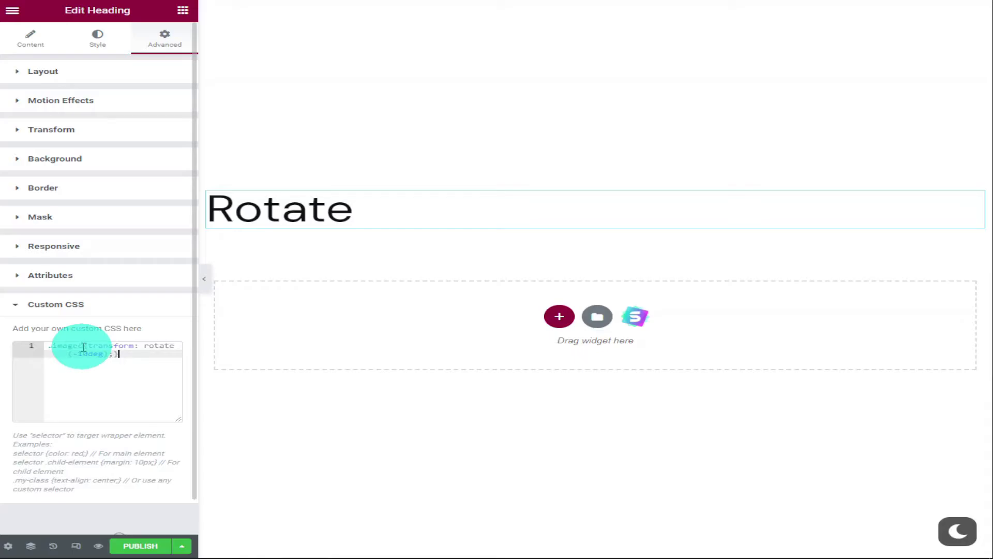
left_click_drag(83, 346, 52, 345)
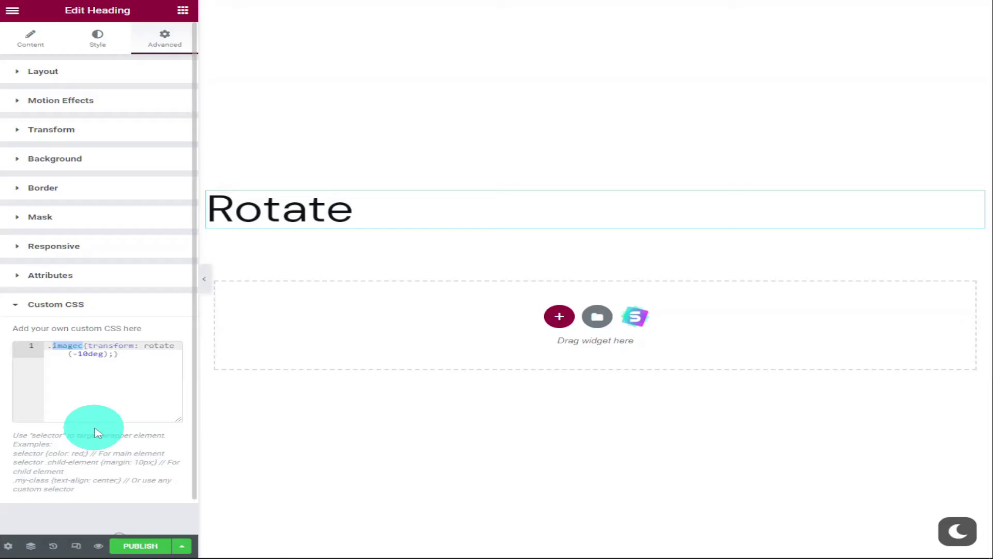
type("texta")
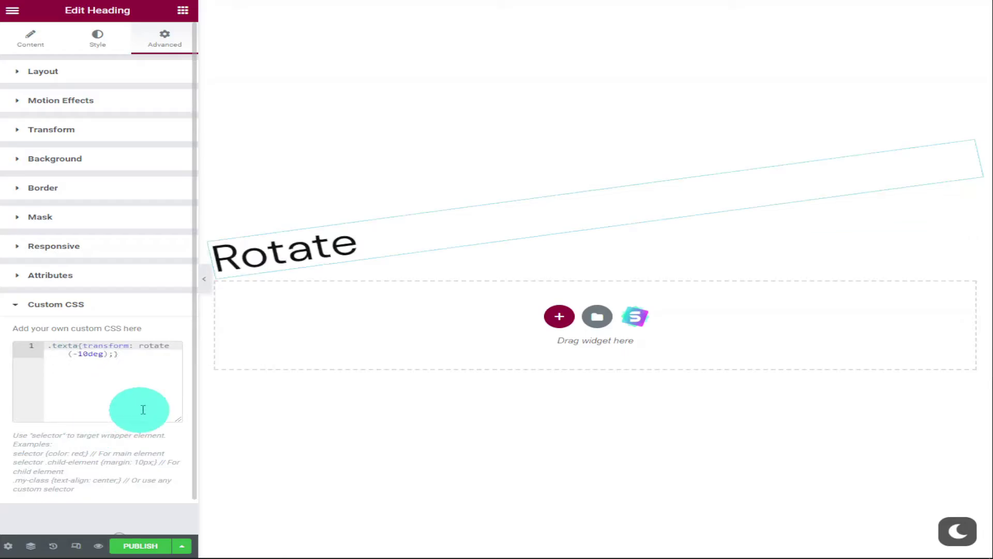
- Make the Rotate heading absolute, drag it to the top left, and add a one-column section
left_click(140, 77)
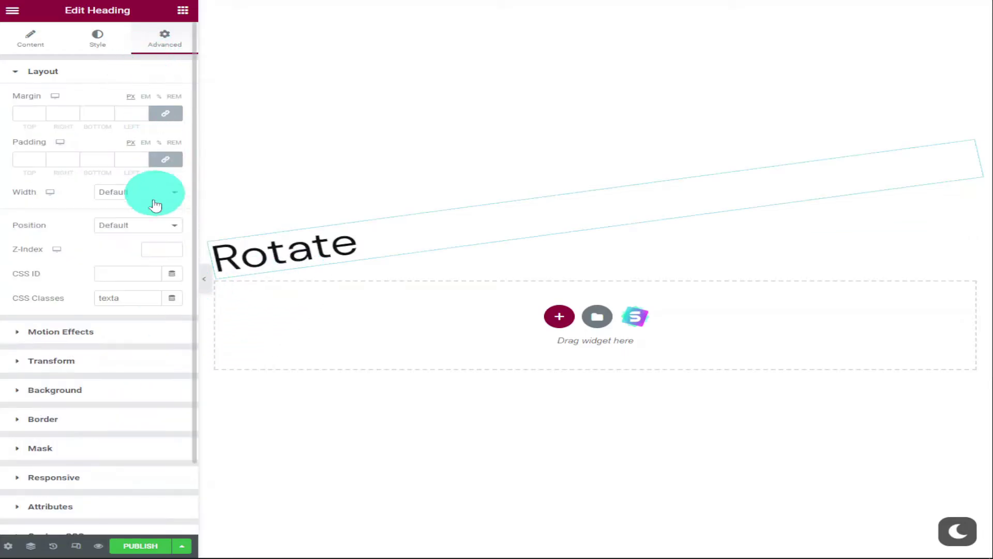
left_click(154, 231)
left_click(146, 244)
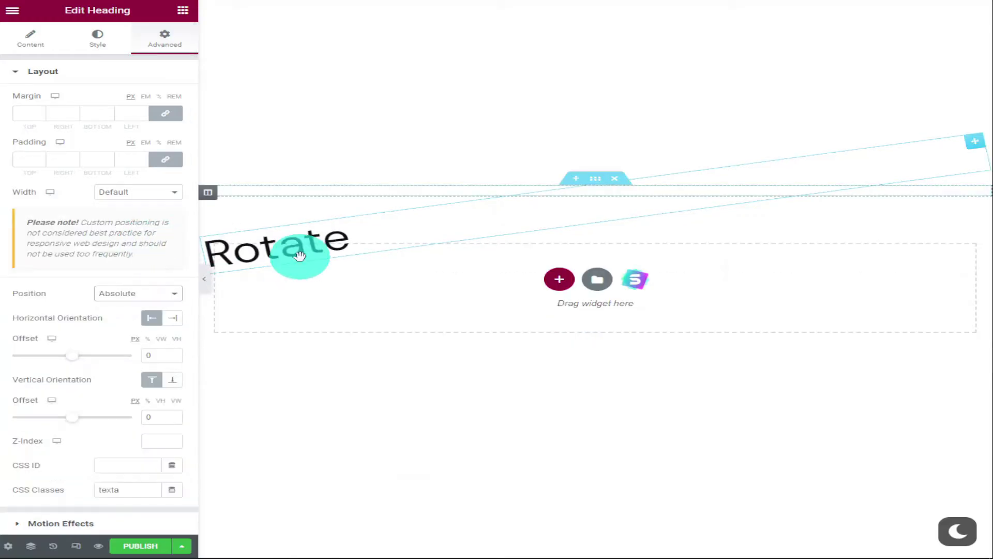
left_click_drag(300, 255, 331, 162)
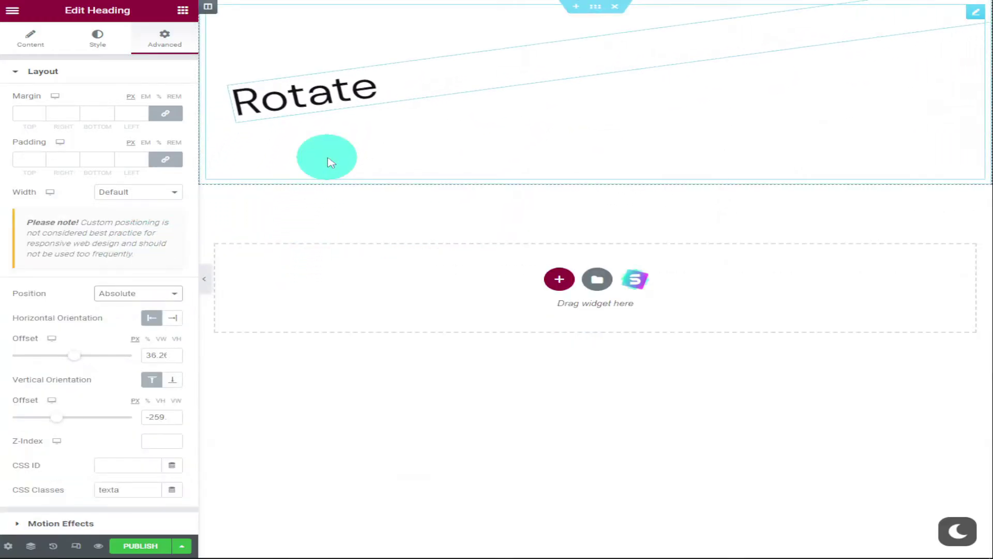
left_click(559, 282)
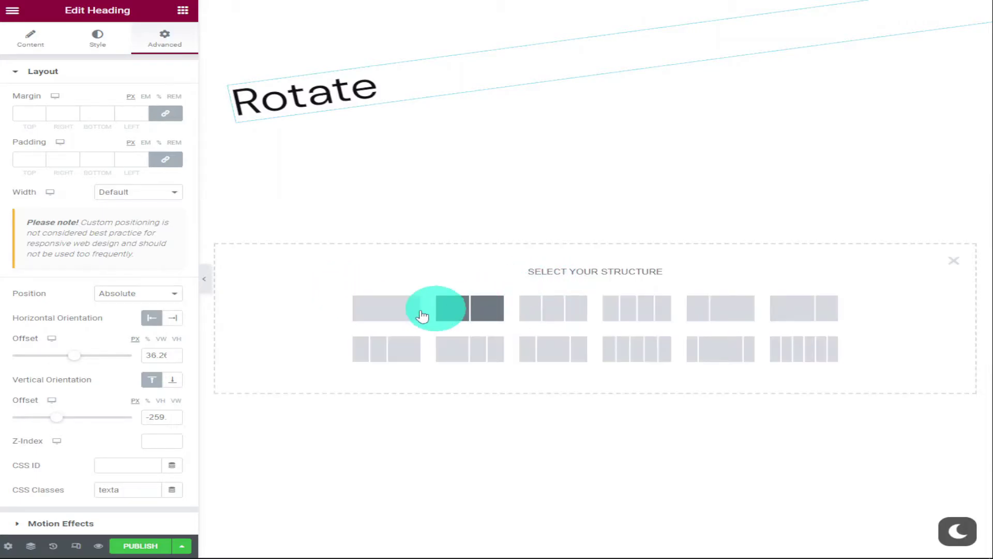
left_click(388, 309)
- Add a second heading reading 'Anything' to the new section and set it to H1
left_click(182, 15)
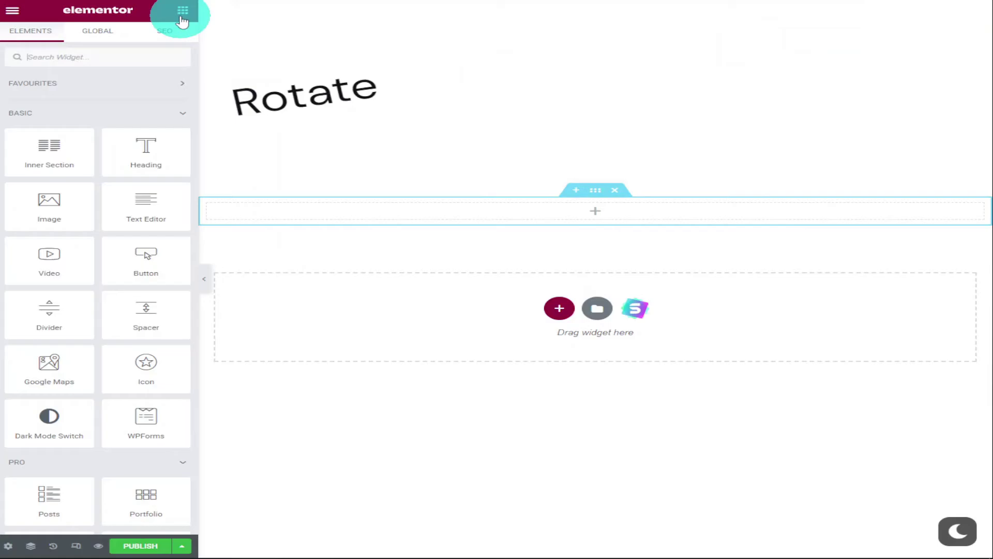
left_click_drag(141, 151, 421, 211)
triple_click(84, 124)
type("Anything")
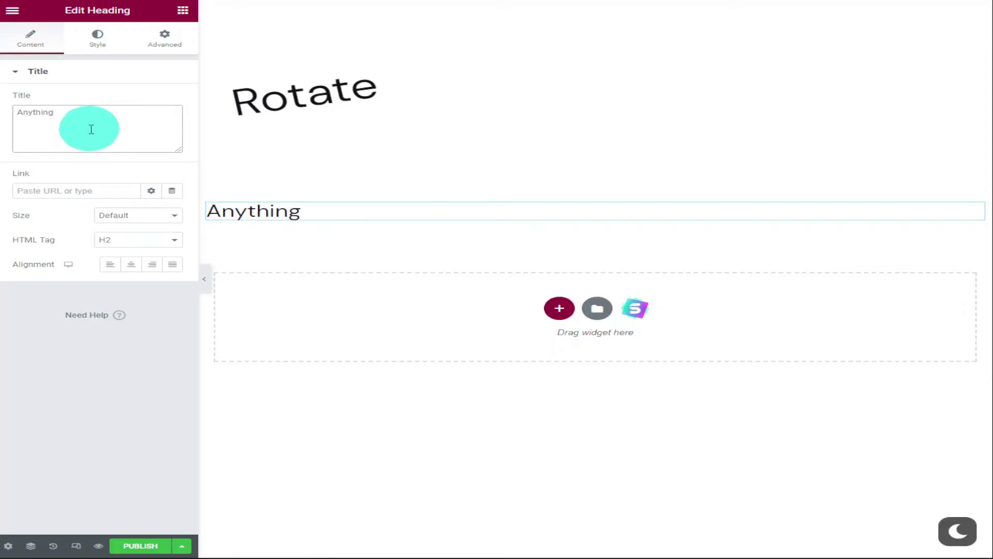
left_click(124, 239)
left_click(129, 257)
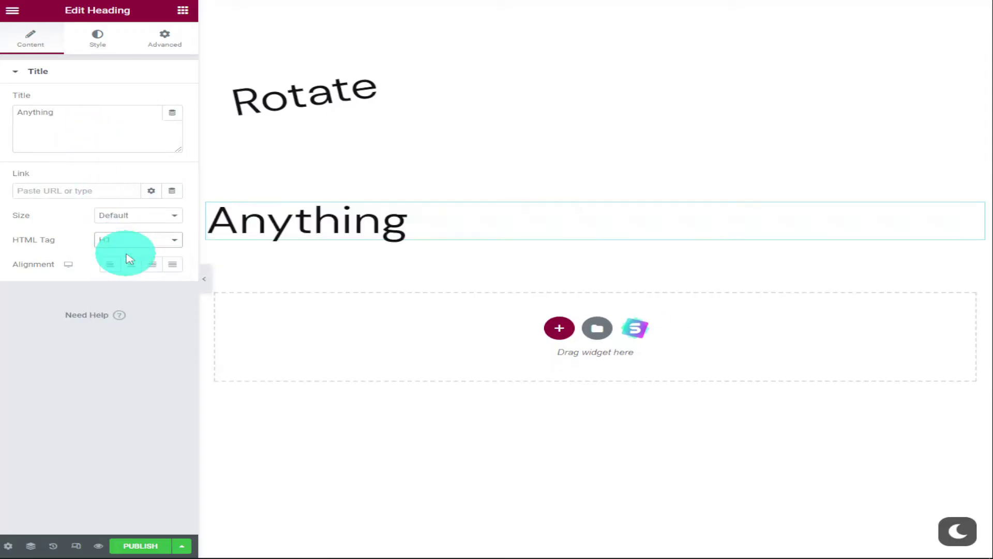
- Give the Anything heading class textb and Custom CSS .textb{transform: rotate(10deg);}
left_click(161, 50)
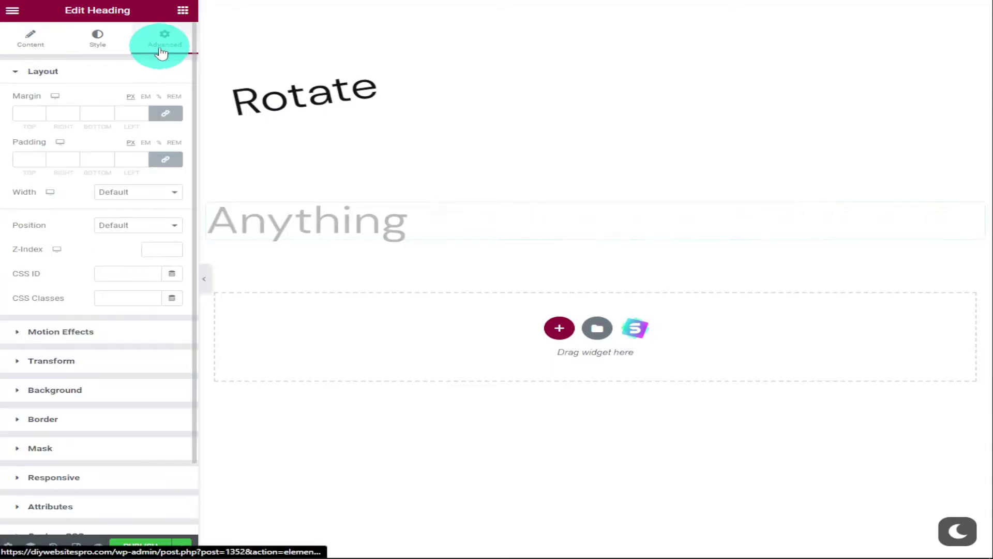
left_click(107, 298)
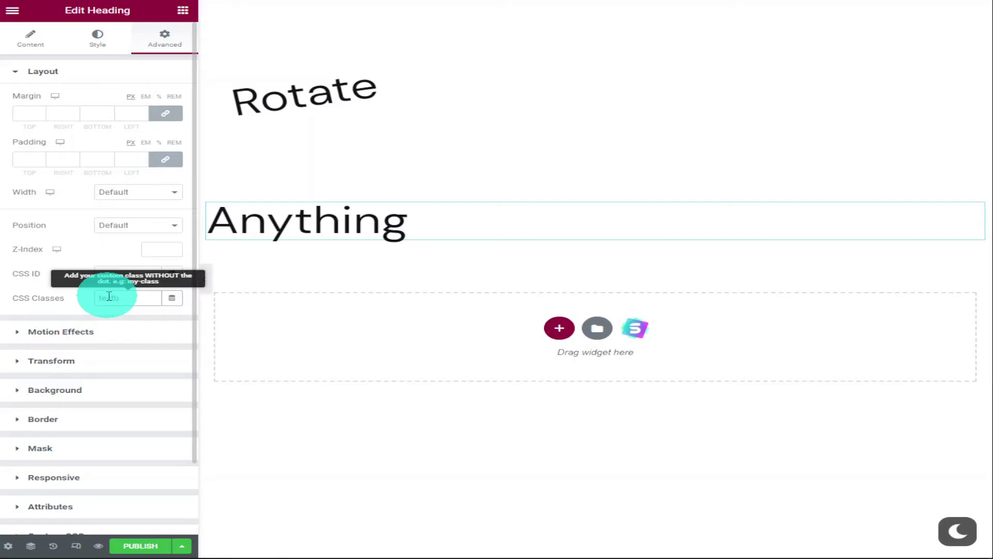
left_click(80, 533)
right_click(95, 364)
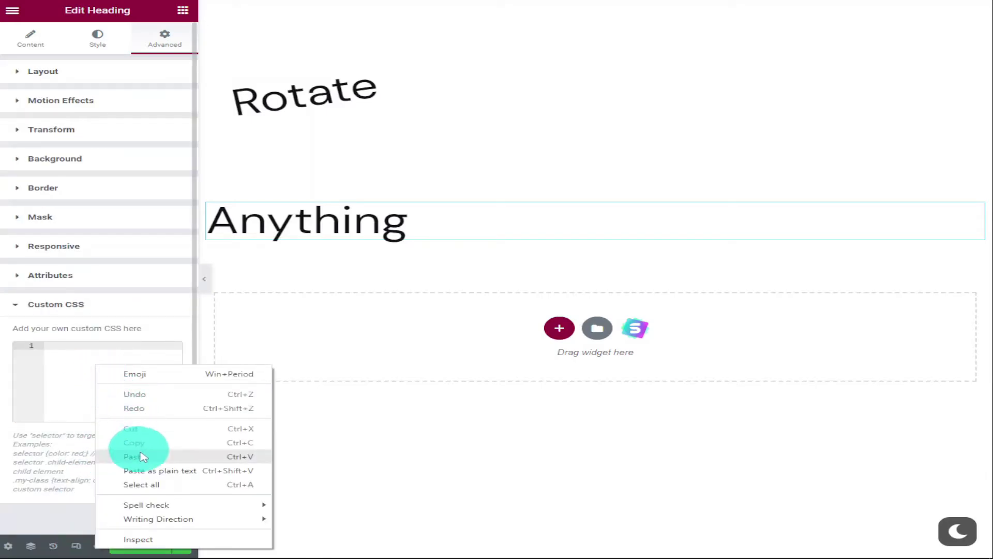
left_click(140, 456)
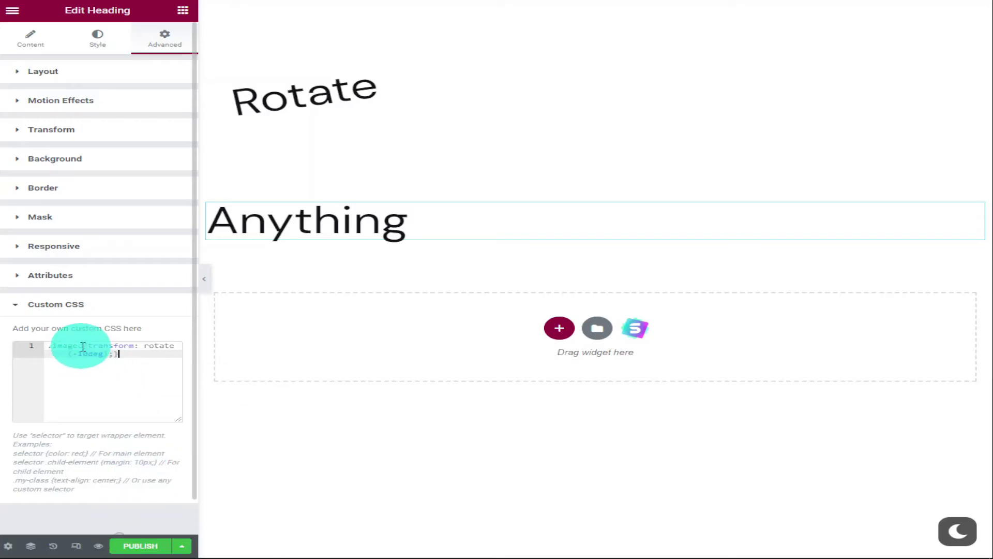
left_click_drag(83, 346, 53, 345)
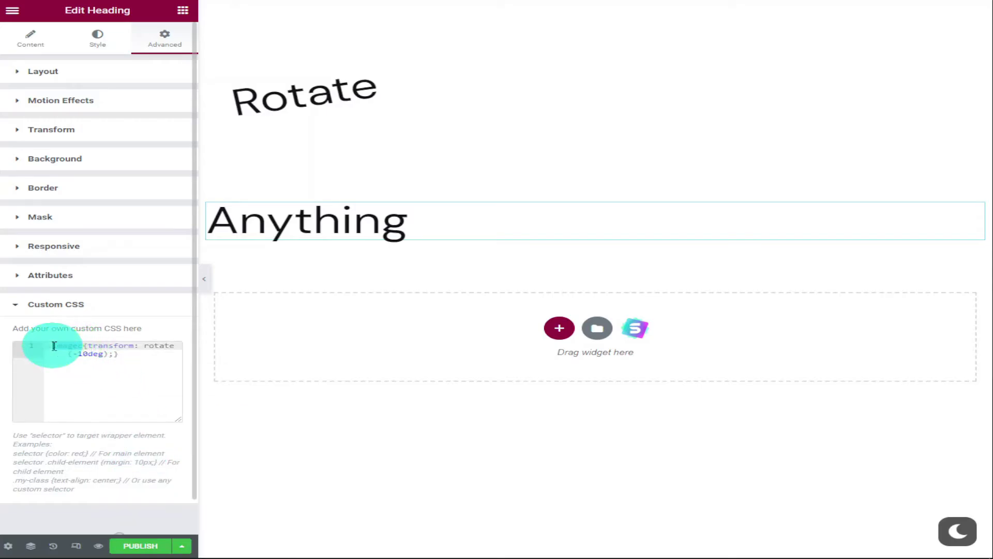
type(".te")
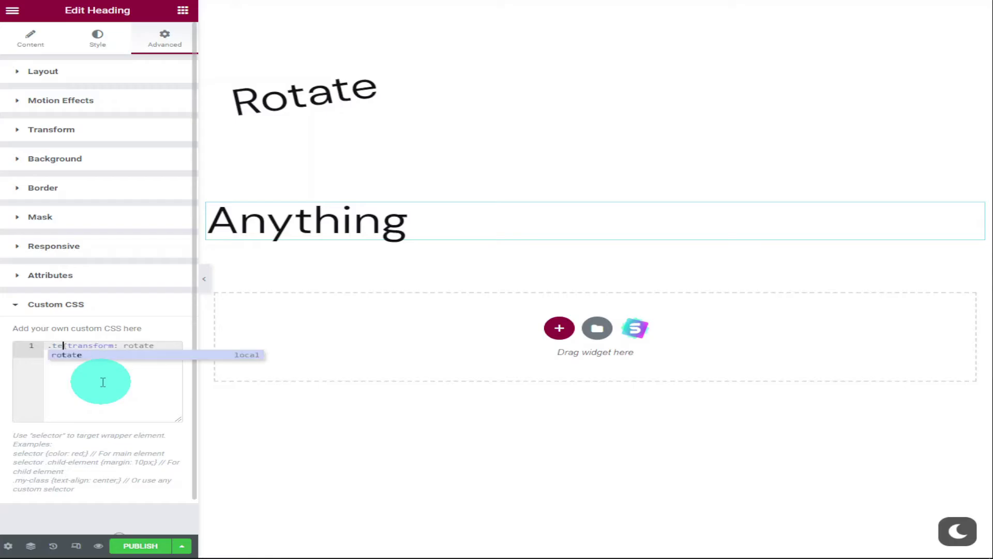
type("xtb")
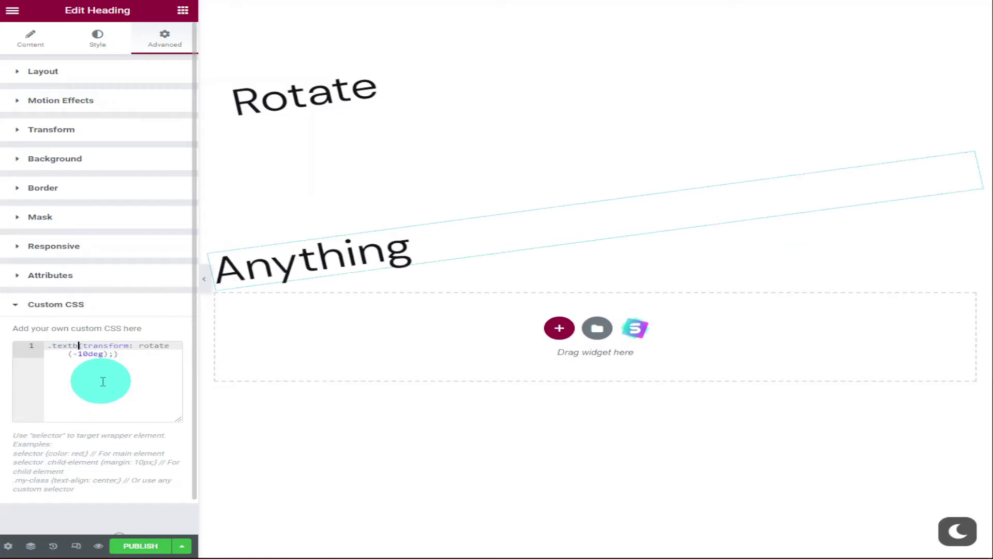
left_click(78, 354)
key("BackSpace")
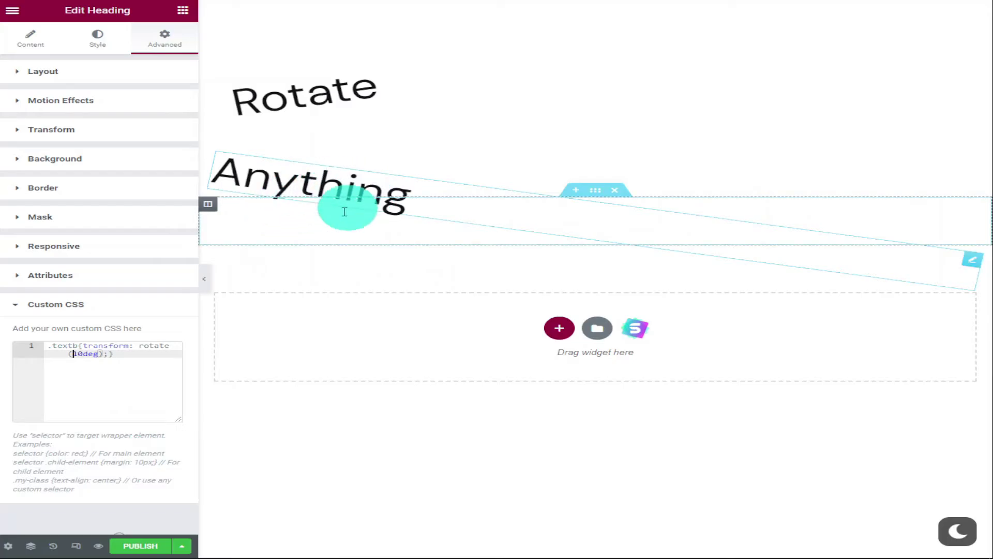
- Set the Anything heading to absolute position and drag it beside Rotate at the top right
left_click(115, 71)
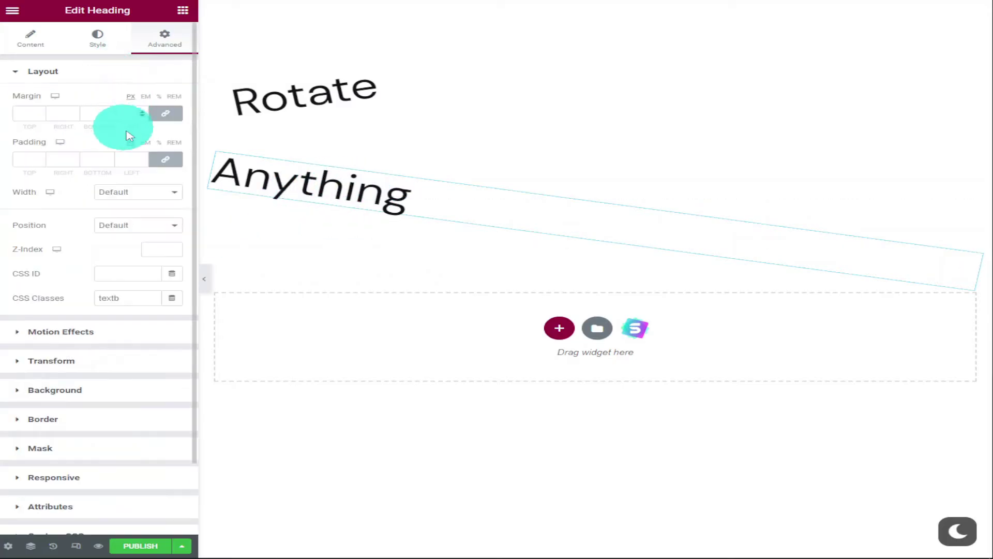
left_click(132, 227)
left_click(134, 247)
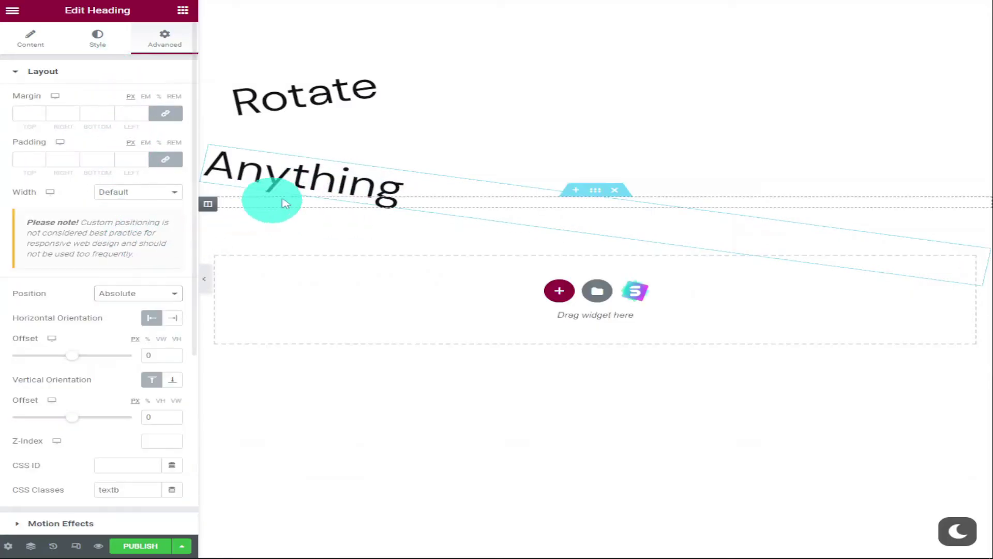
left_click_drag(297, 182, 774, 162)
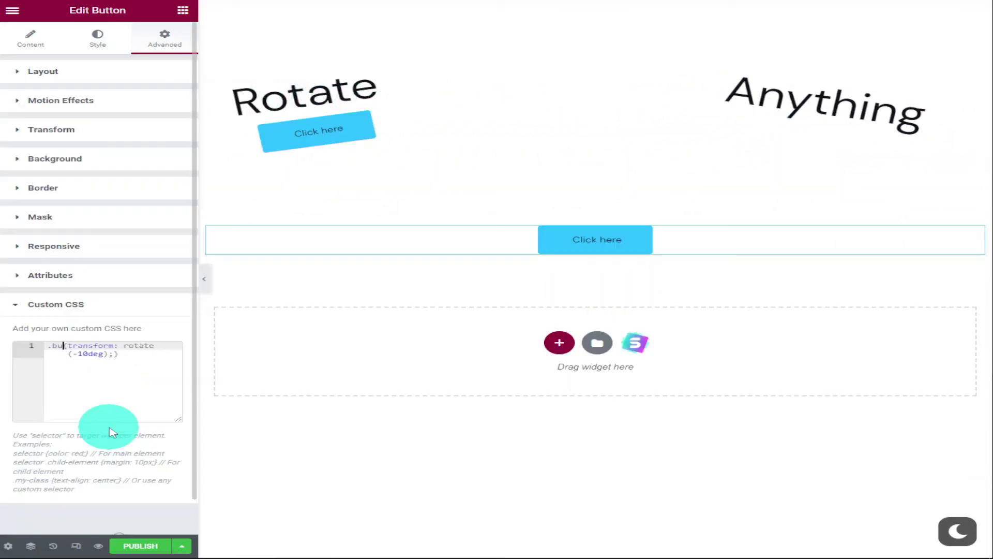
- Set the Click here button's position to absolute
type("b")
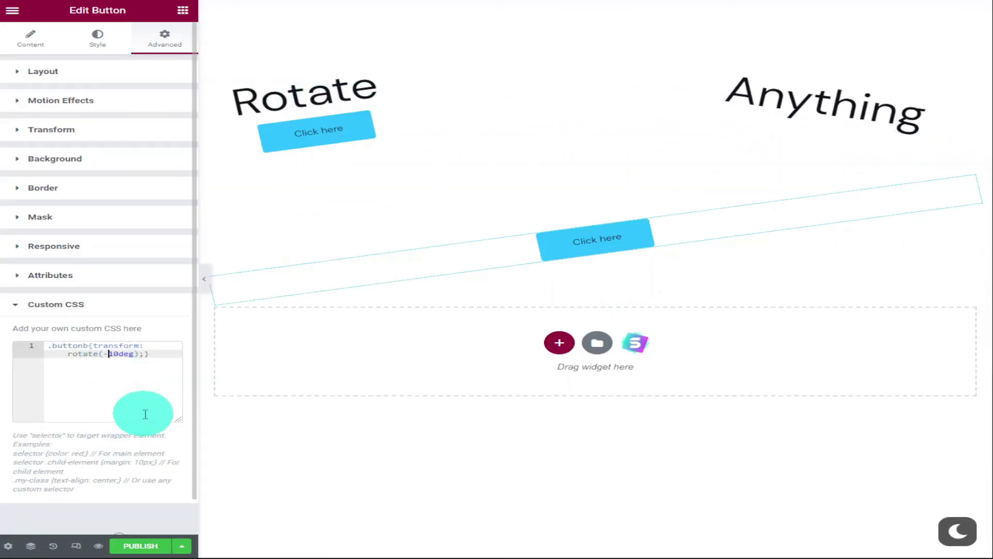
left_click(623, 251)
left_click(144, 228)
left_click(137, 246)
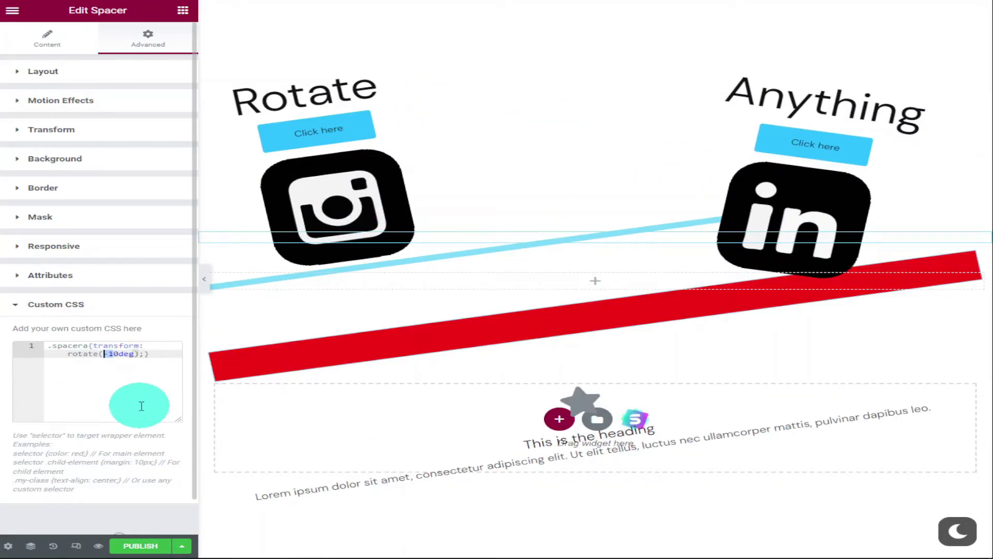
- Rotate the red spacer 90deg, place it absolutely between the columns, and move the icon box below the icons
type("90deg);}")
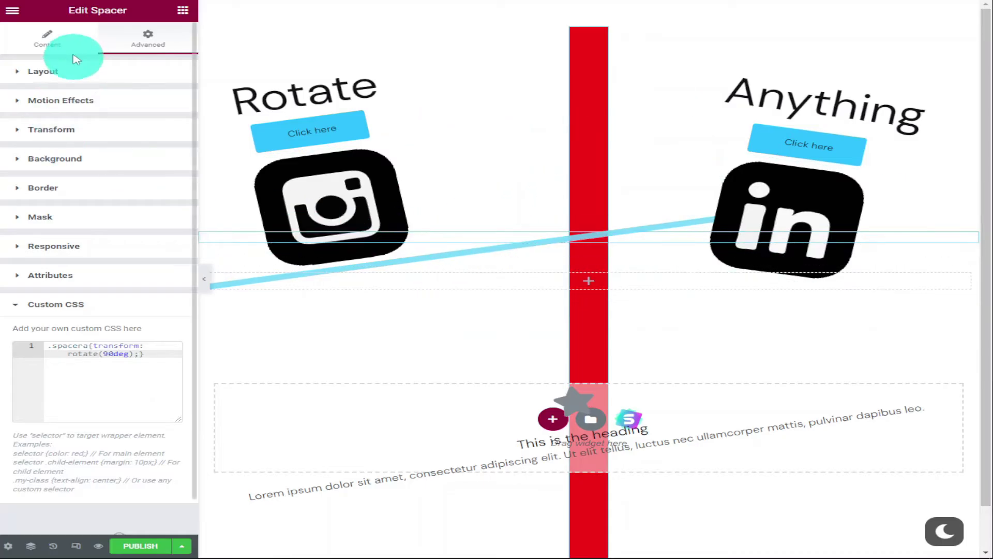
left_click(66, 73)
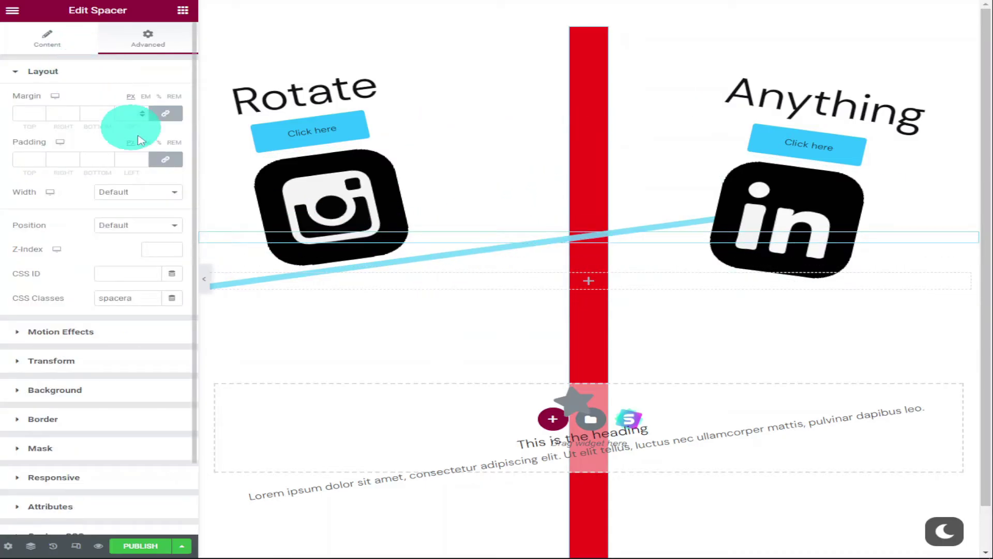
left_click(147, 225)
left_click(145, 251)
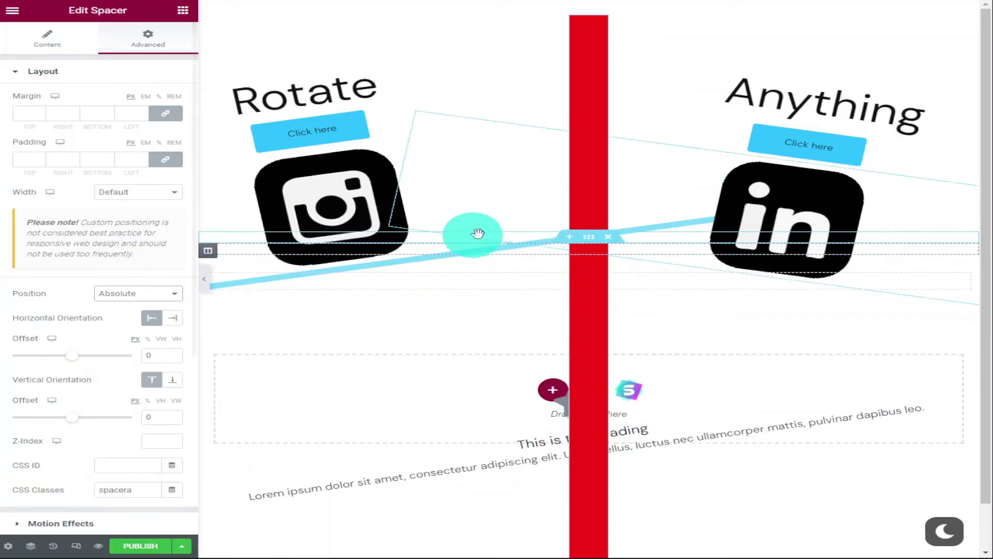
left_click_drag(593, 185, 190, 390)
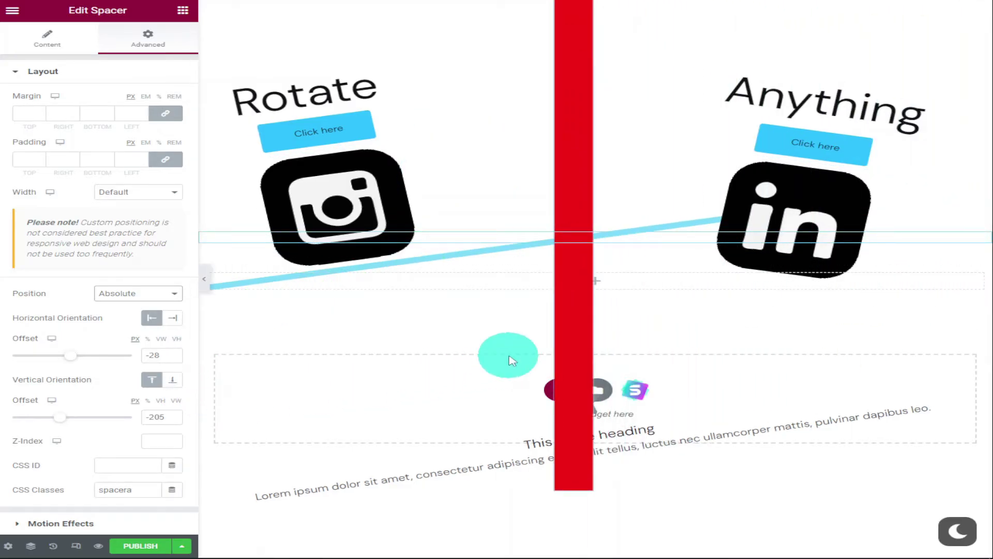
left_click_drag(653, 432, 64, 412)
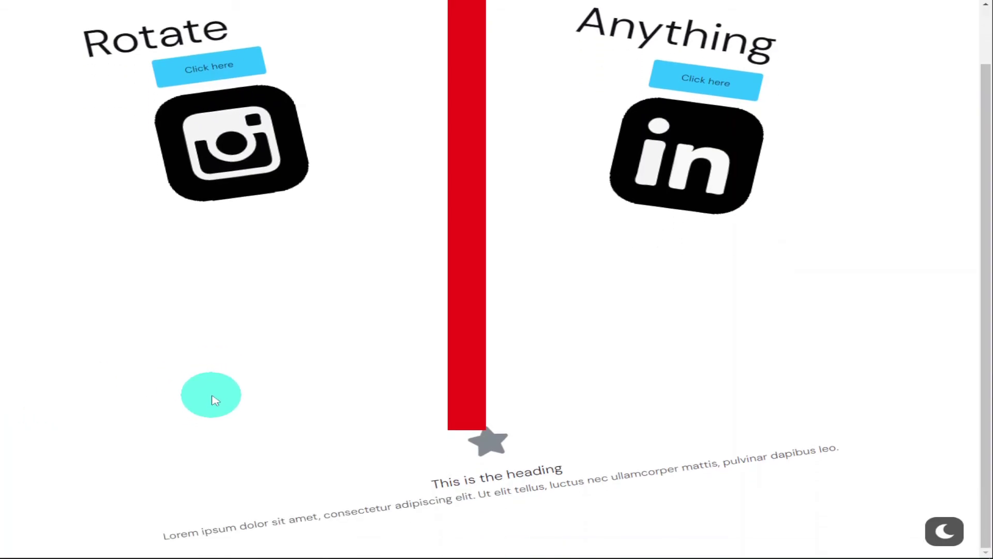
scroll(215, 400, "up", 1)
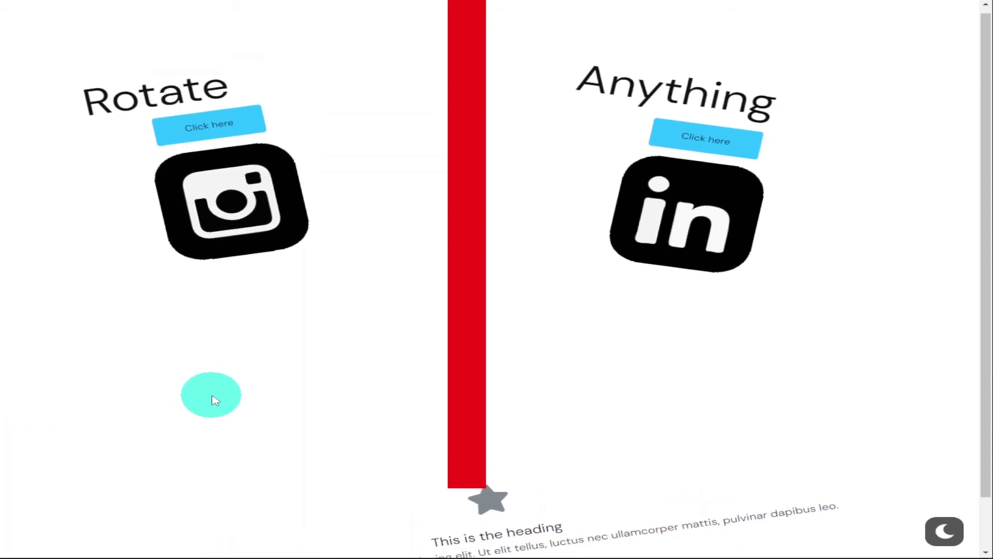